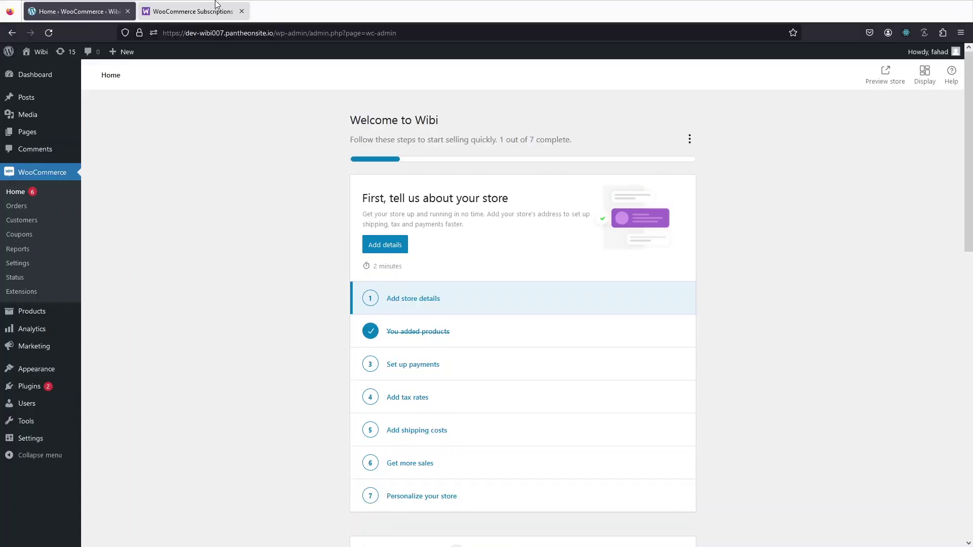
Look over the WooCommerce Subscriptions extension's monthly and annual pricing
left_click(210, 6)
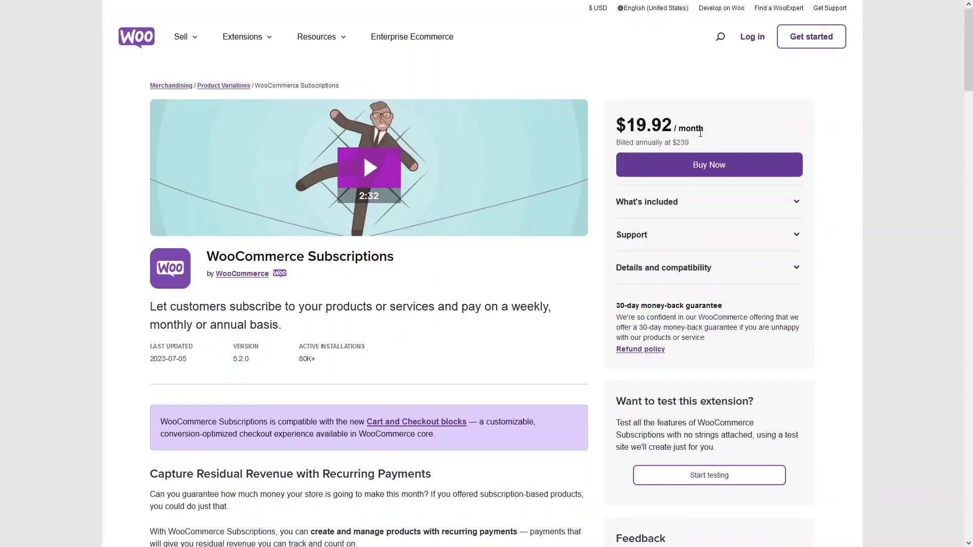
mouse_move(697, 128)
left_mouse_down()
mouse_move(658, 144)
mouse_move(689, 142)
left_mouse_up()
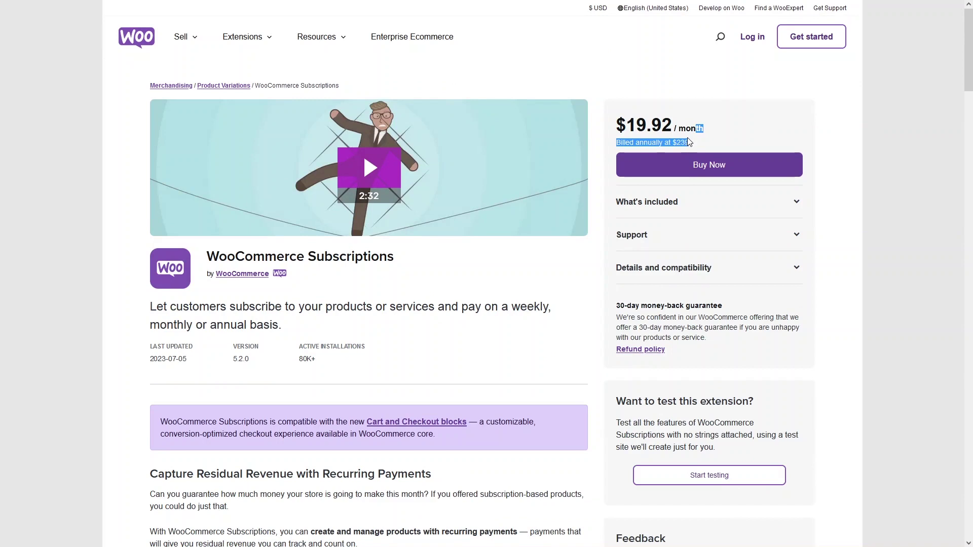
left_click(676, 140)
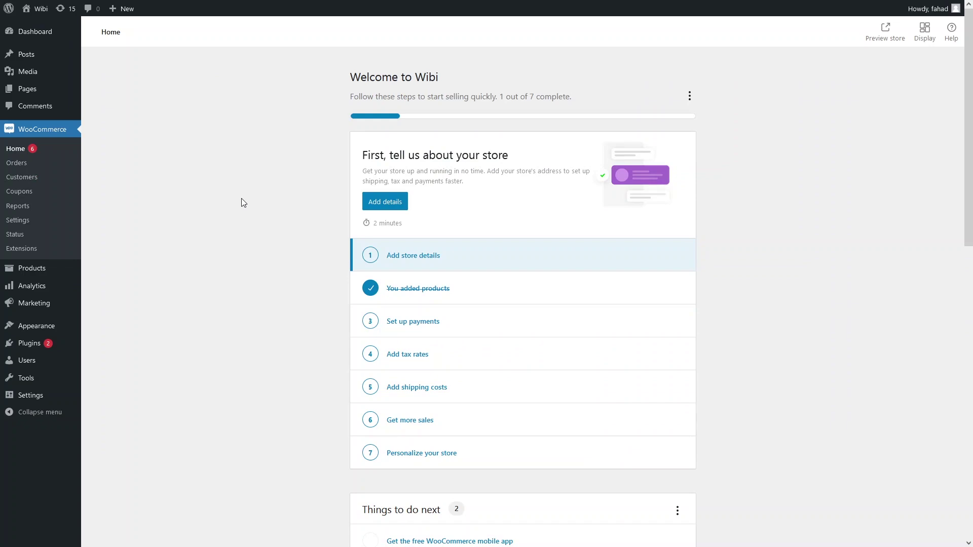
Search the Add New plugins page for 'woocommerce subscription'
scroll(139, 296, "down", 4)
mouse_move(44, 341)
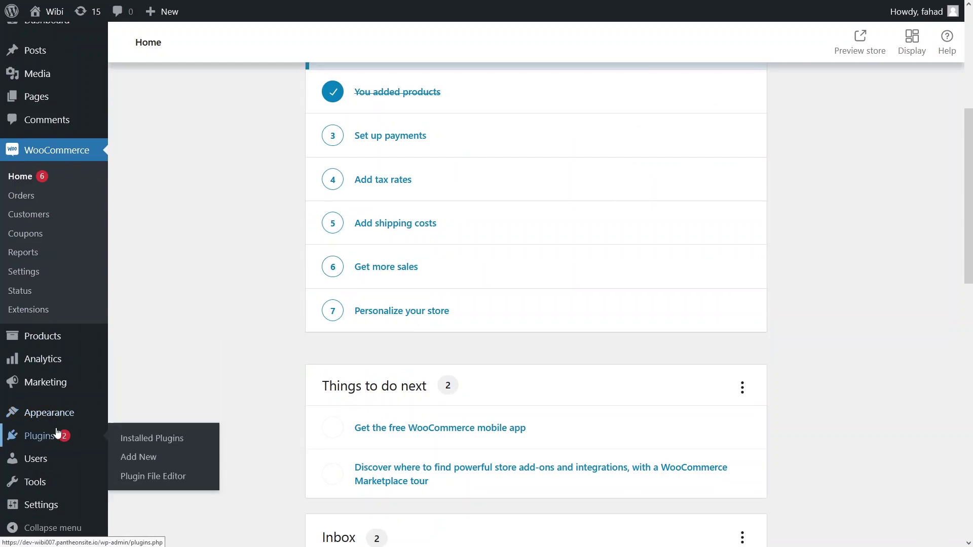
left_click(142, 459)
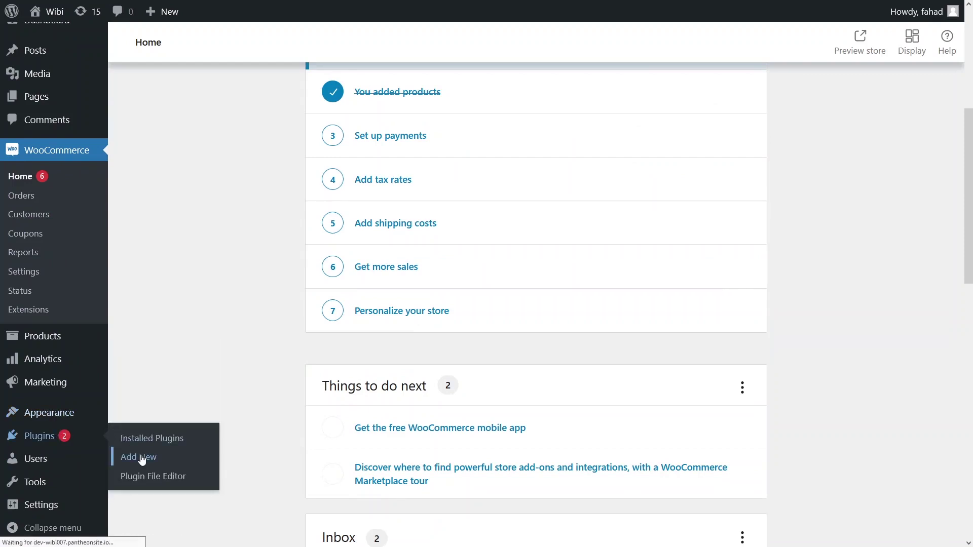
left_click(802, 160)
type("woo")
key("Down")
key("Return")
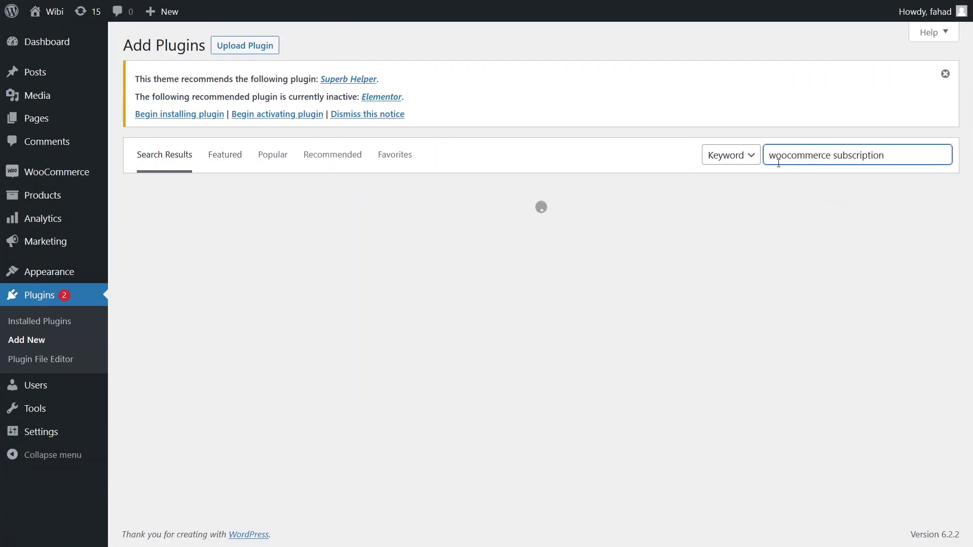
Install and activate Subscriptions for WooCommerce by WP Swings
scroll(557, 202, "down", 3)
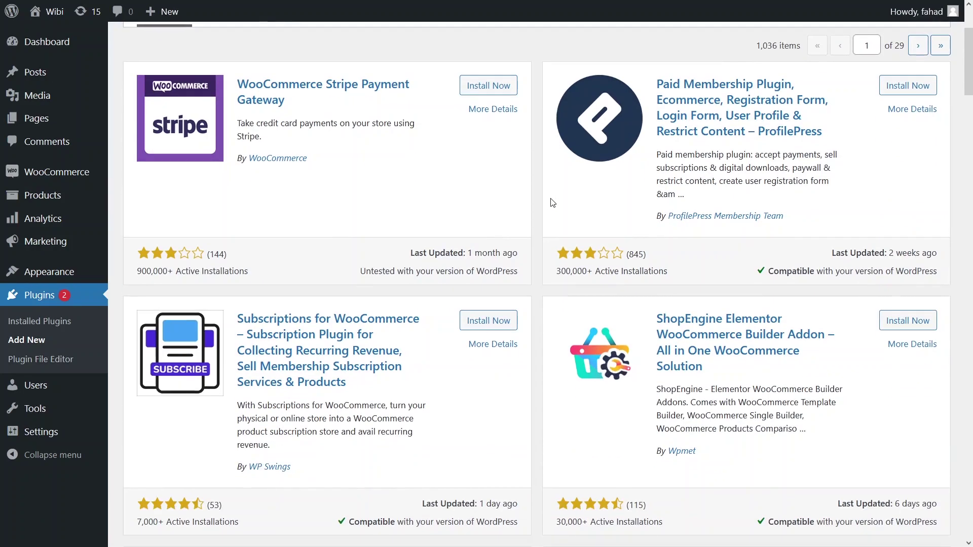
scroll(481, 218, "down", 2)
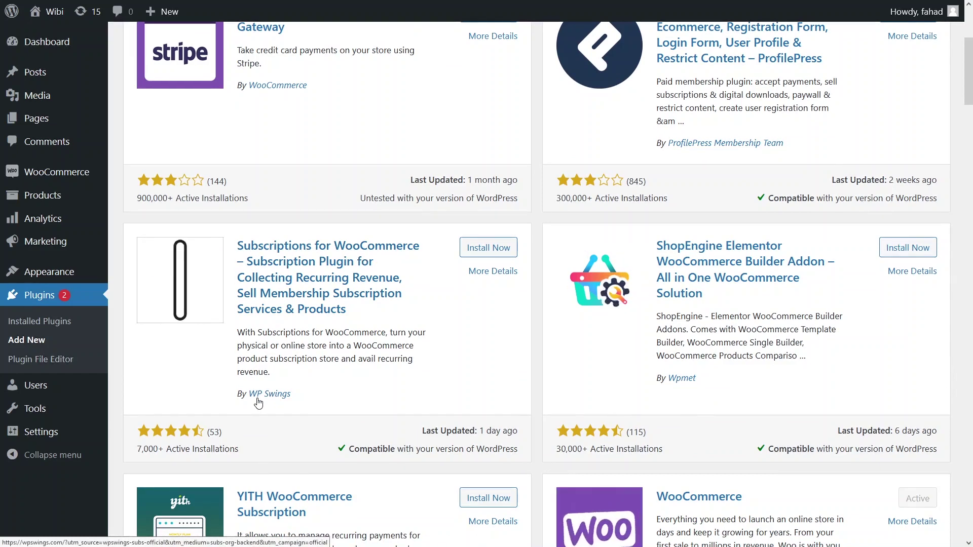
left_click(473, 249)
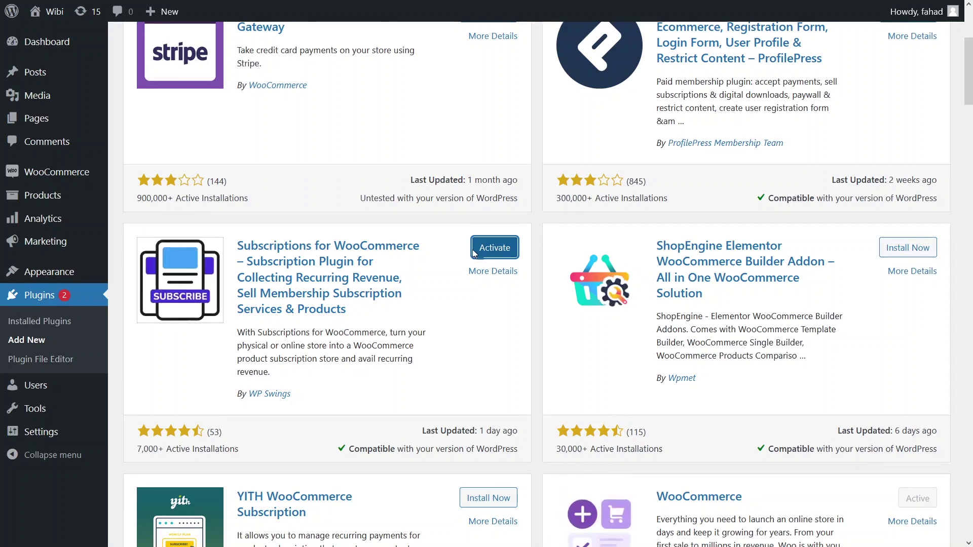
left_click(482, 257)
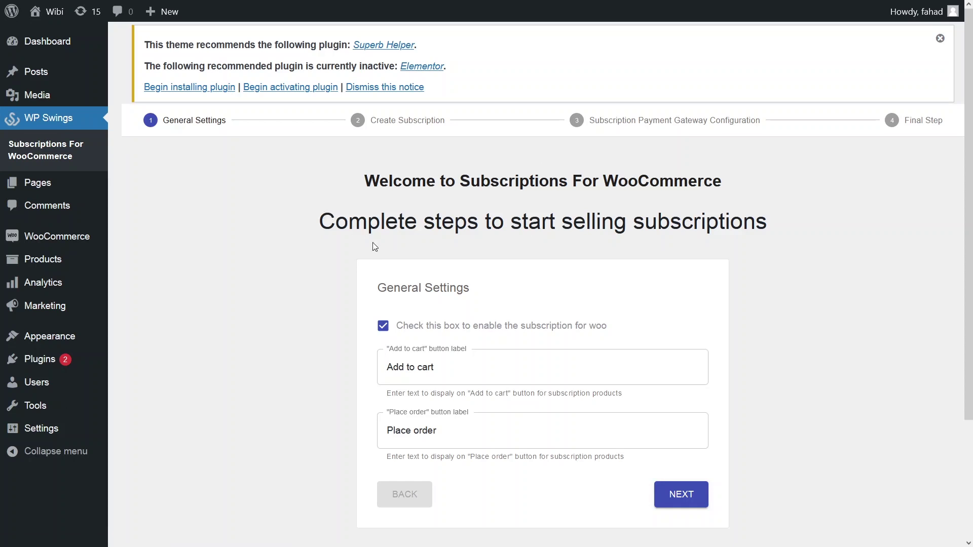
Keep subscriptions enabled with the default 'Add to cart' and 'Place order' labels, then continue
scroll(396, 284, "down", 2)
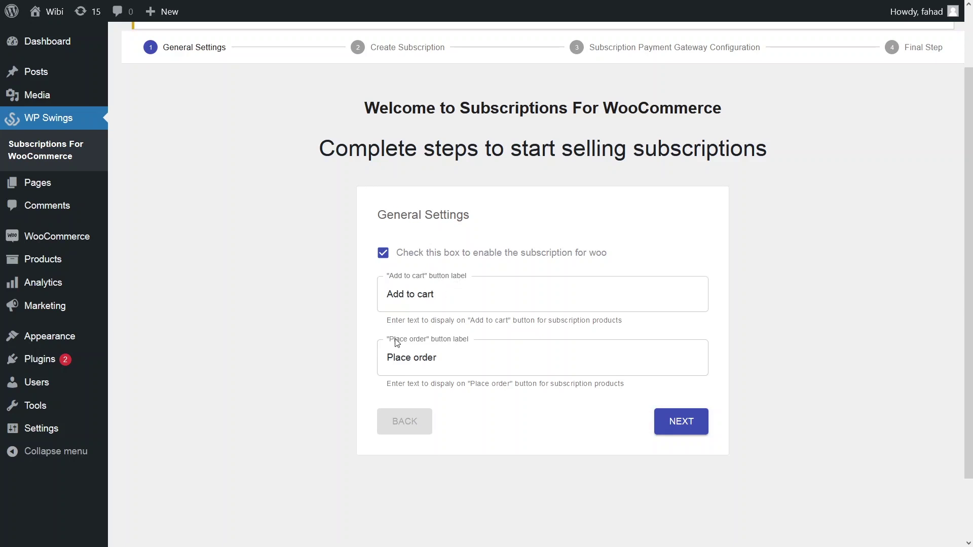
left_click_drag(446, 296, 381, 300)
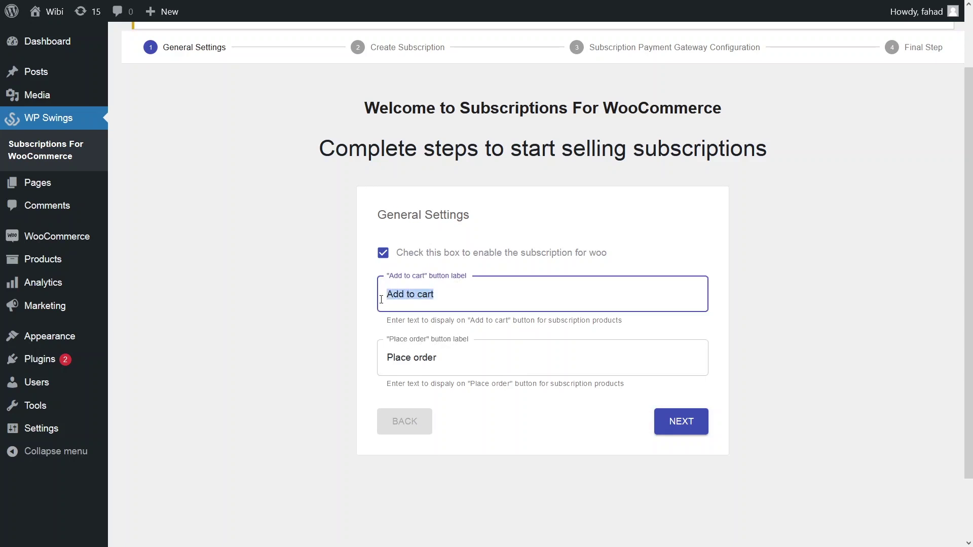
left_click(468, 413)
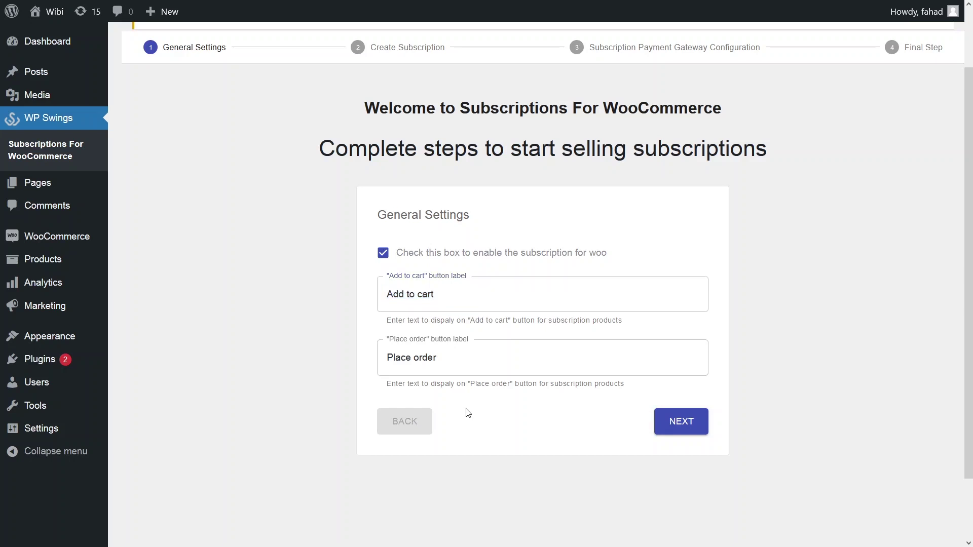
left_click(679, 422)
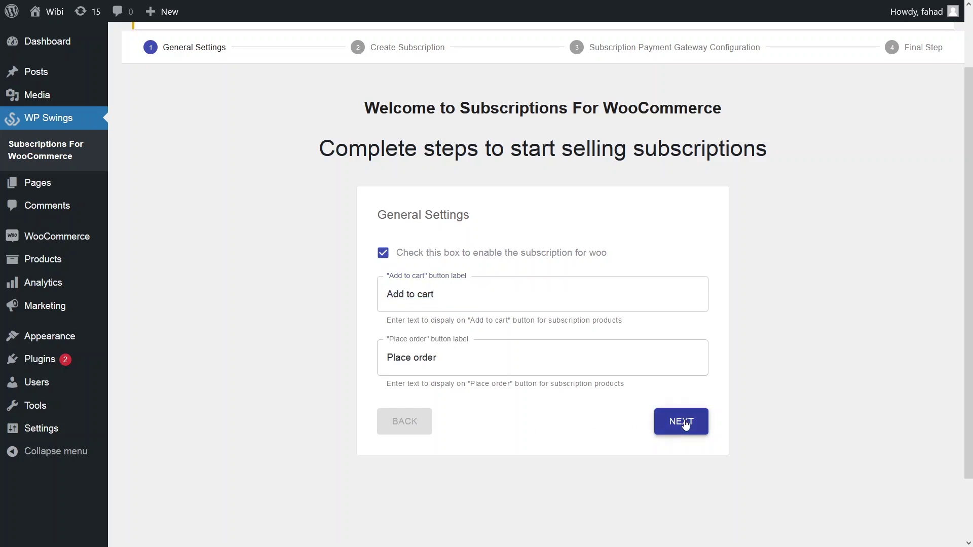
scroll(448, 276, "down", 2)
scroll(448, 276, "down", 1)
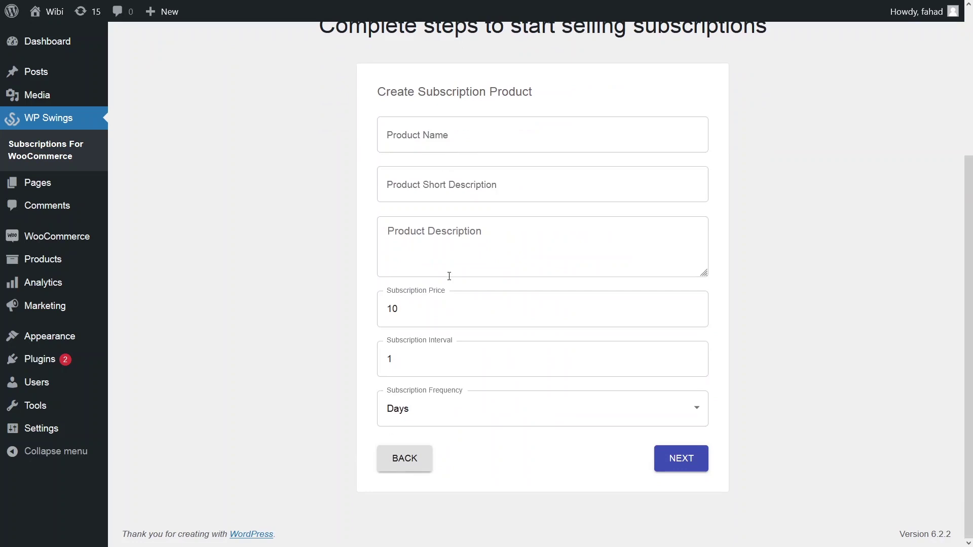
Accept the default sample product, skip the PayPal gateway setup, and finish the wizard
left_click(681, 458)
scroll(630, 306, "up", 2)
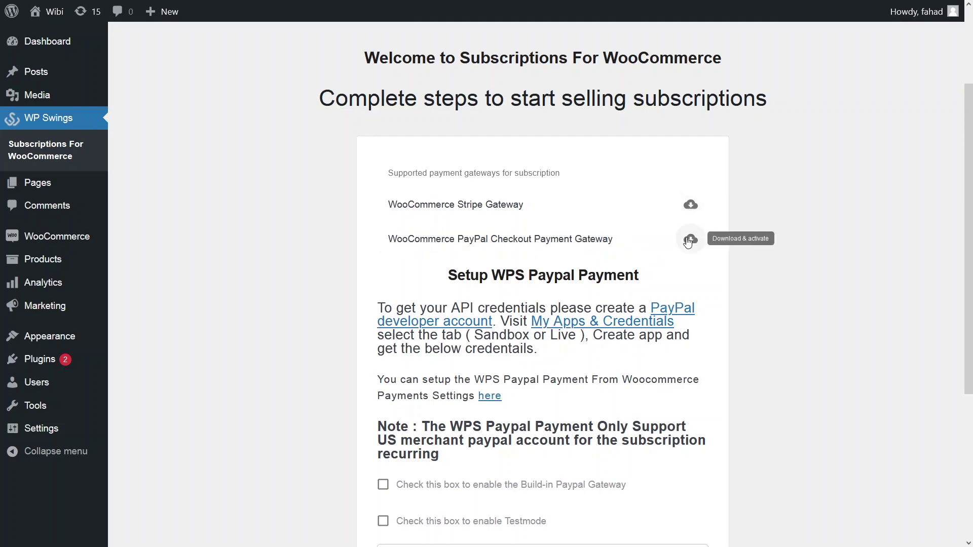
scroll(456, 330, "down", 5)
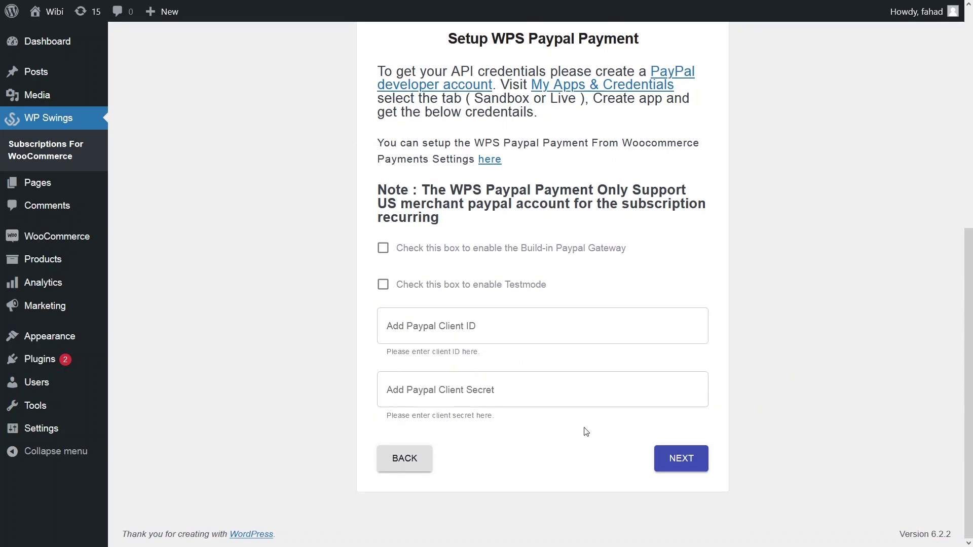
left_click(659, 458)
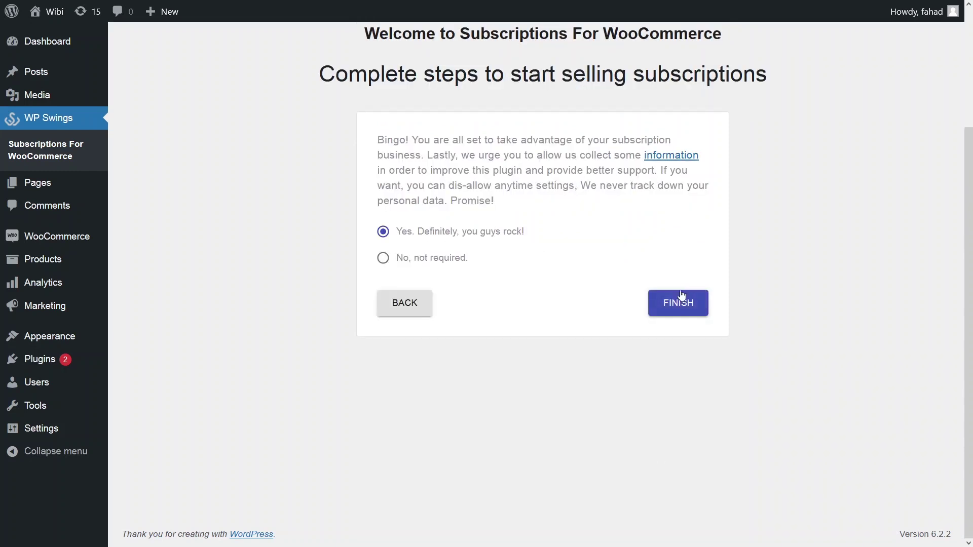
left_click(666, 306)
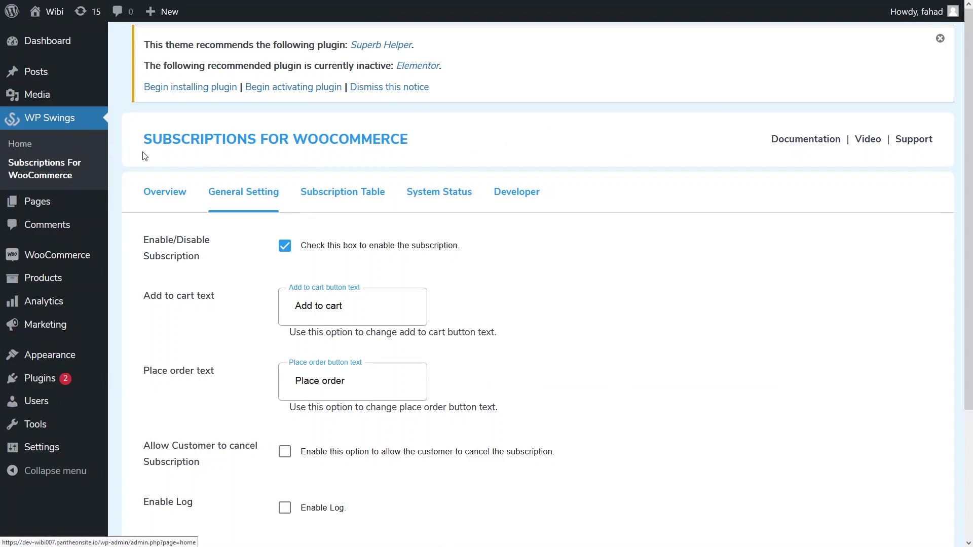
Scroll through the General Setting tab, then switch to the Overview tab
scroll(145, 155, "down", 2)
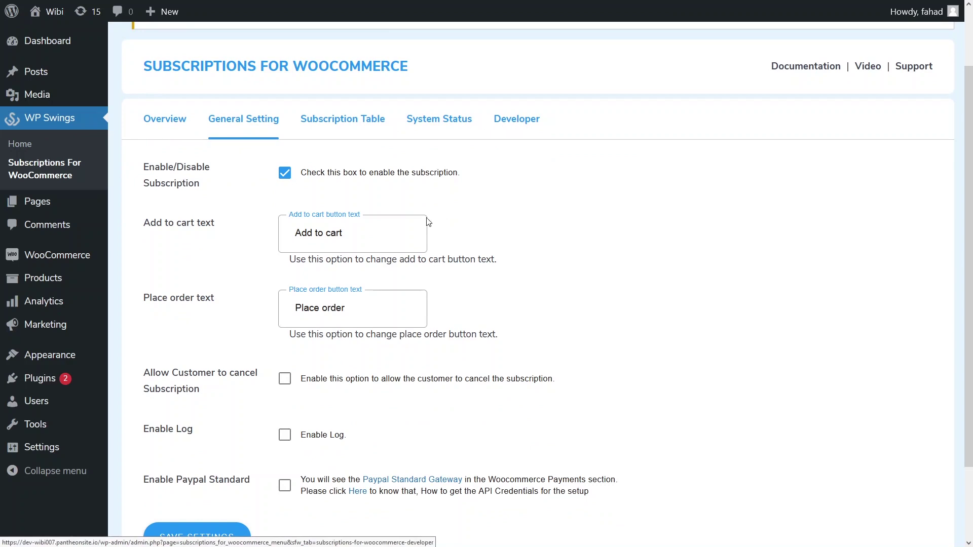
left_click(175, 123)
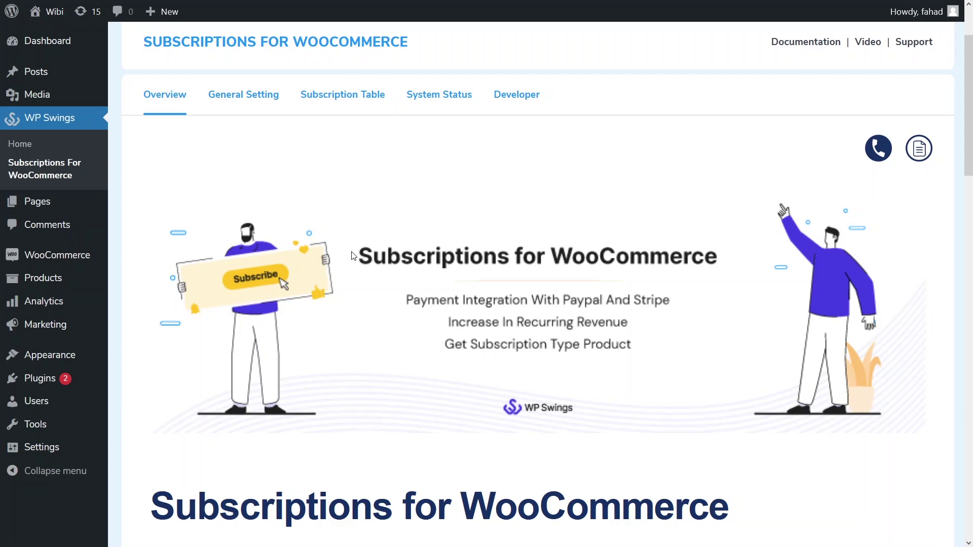
Visit WP Swings Home, then open Products > All Products to see the Subscription item
left_click(31, 145)
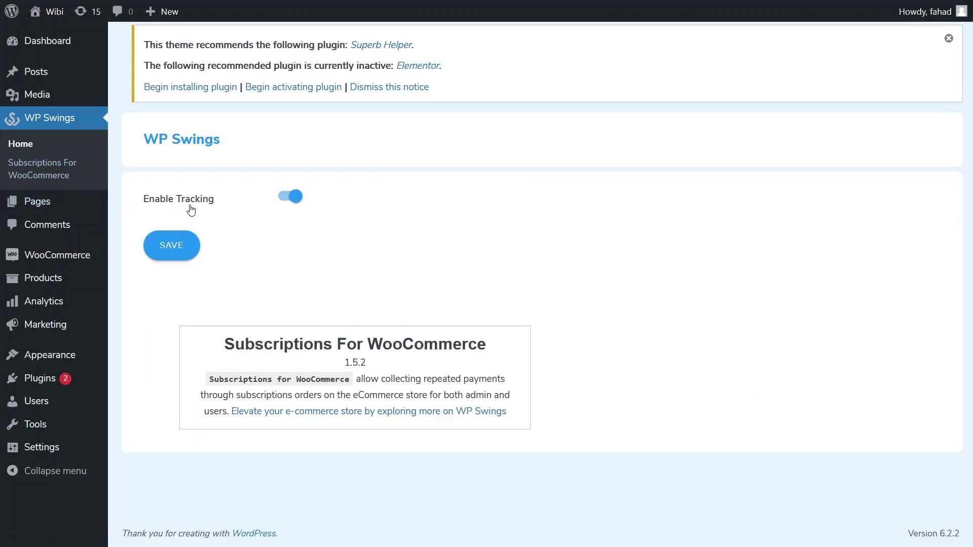
mouse_move(69, 279)
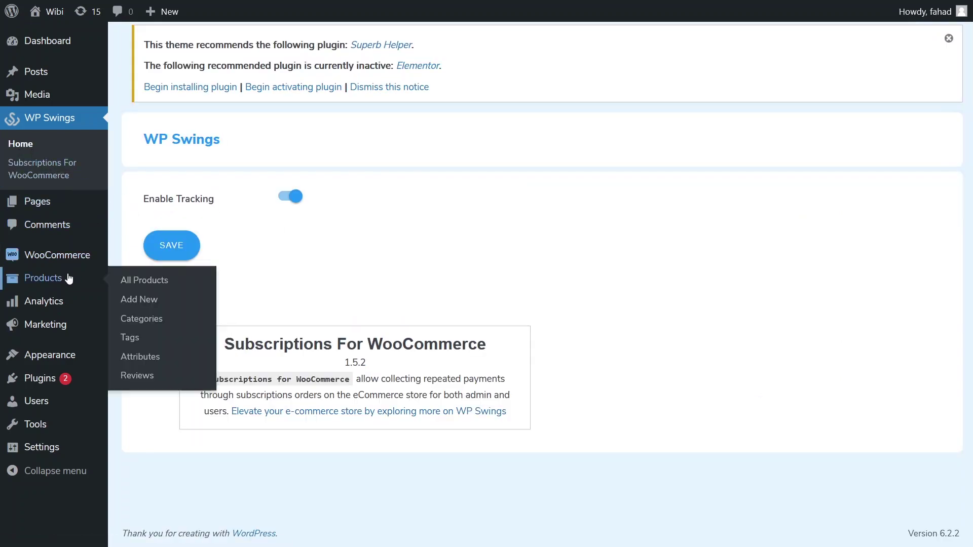
left_click(136, 280)
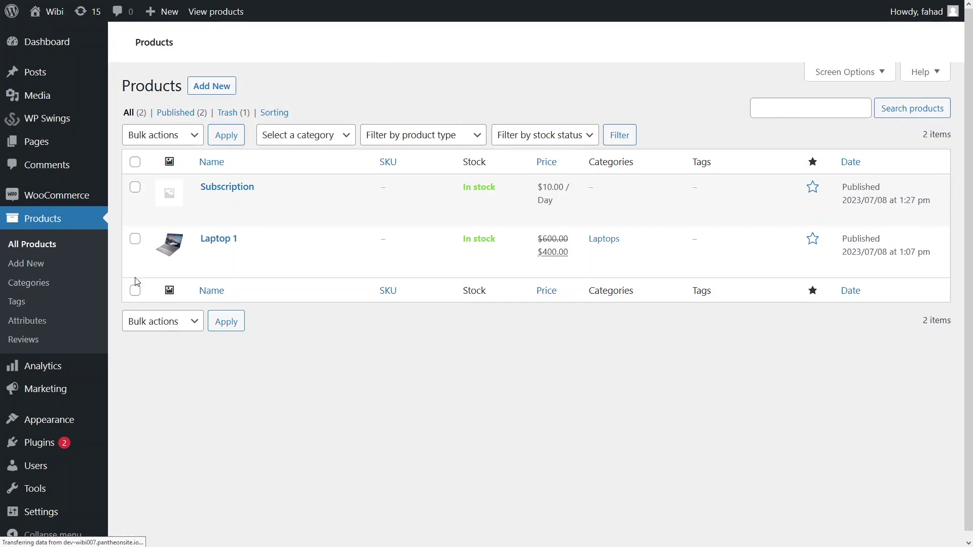
mouse_move(134, 276)
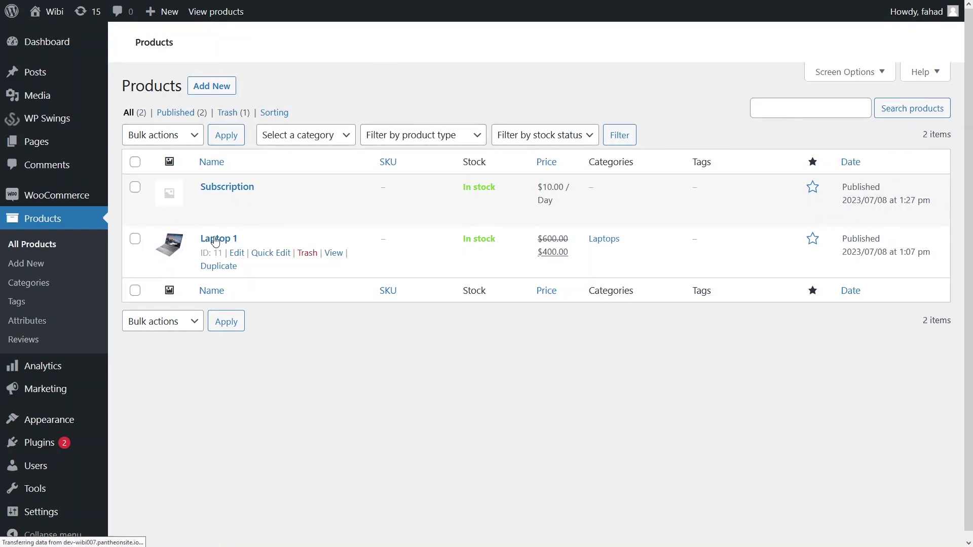
mouse_move(250, 195)
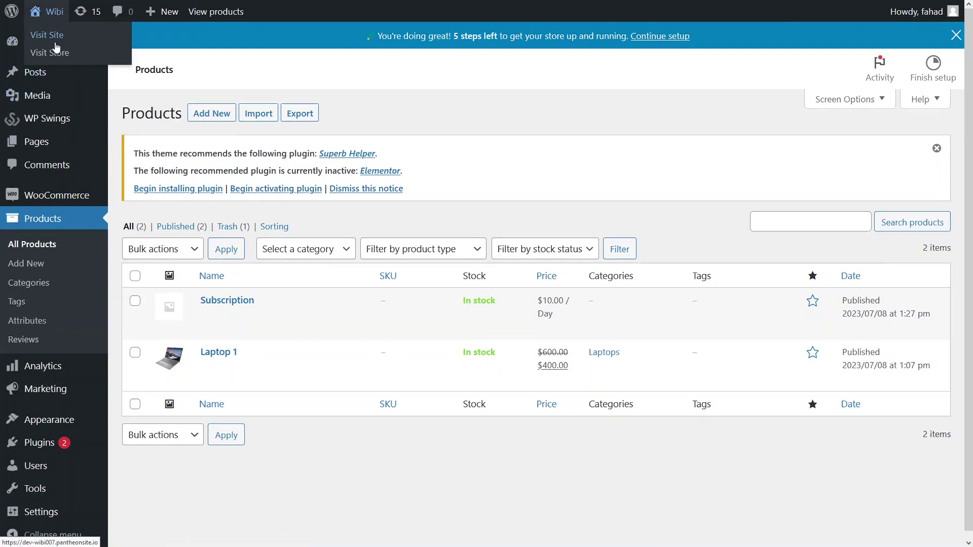
left_click(55, 53)
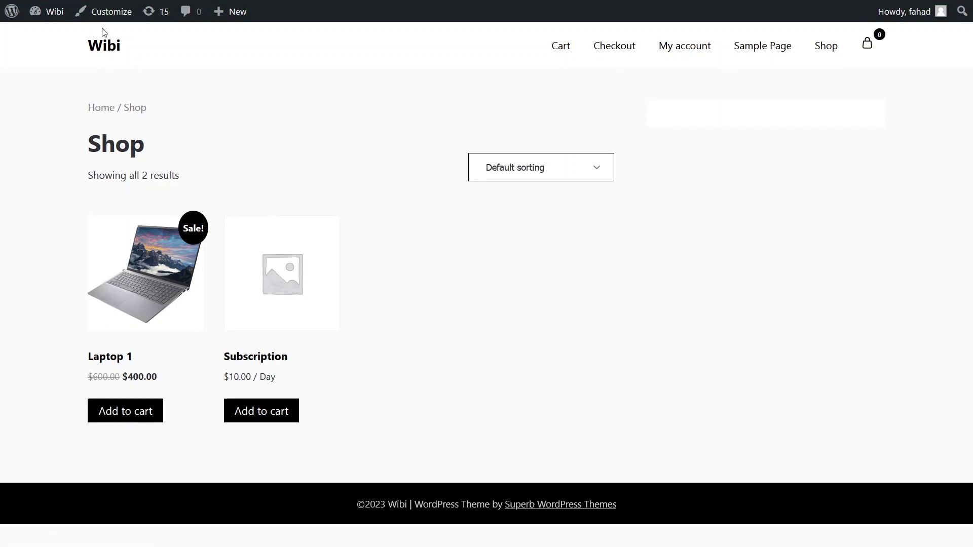
left_click(58, 5)
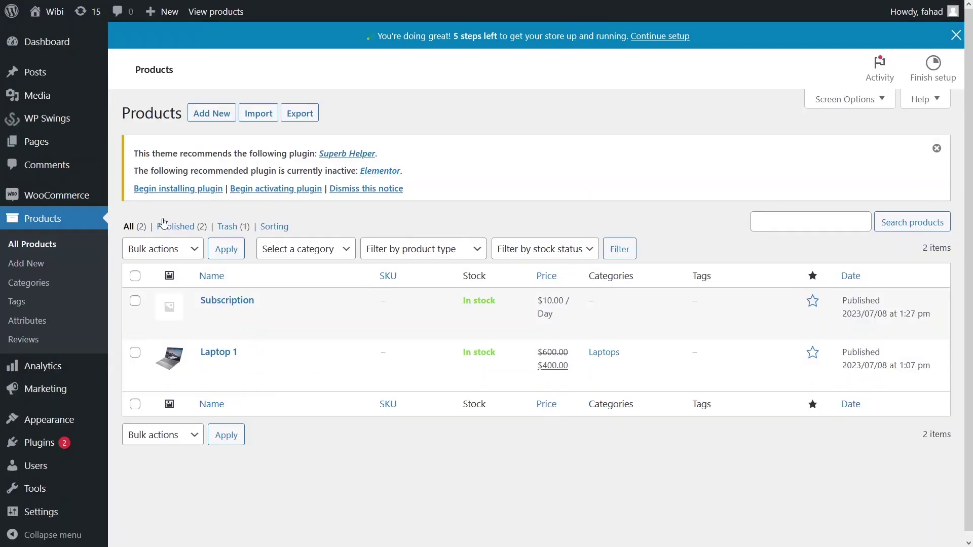
Start a new product named 'SEO Service' with the description 'Description'
left_click(212, 114)
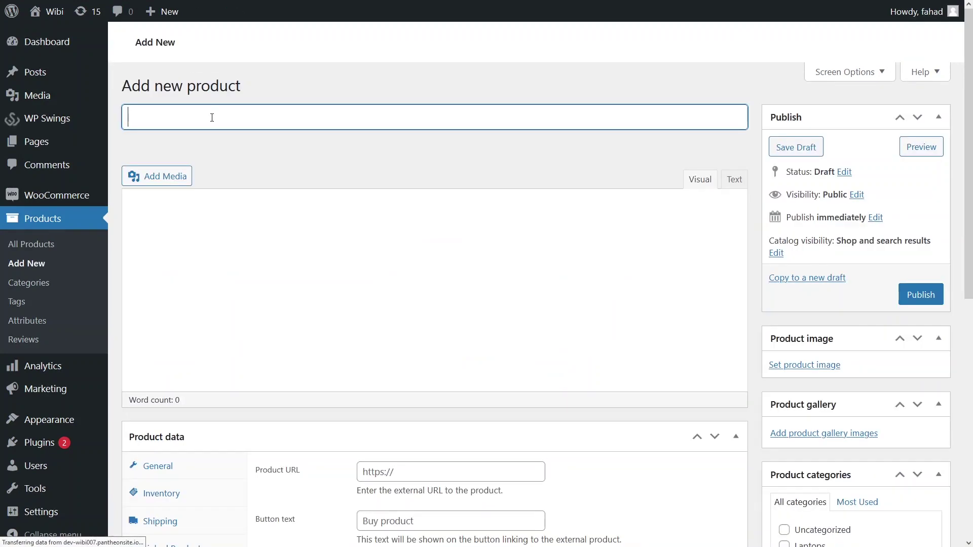
type("SEO Service")
left_click(274, 348)
type("Description")
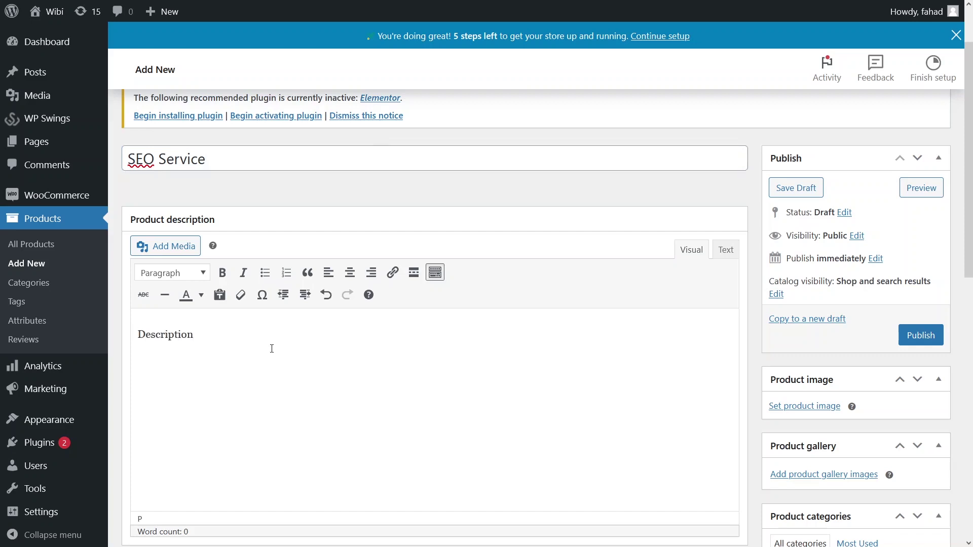
Enter a regular price of 50 in Product data
scroll(272, 348, "down", 5)
left_click(372, 321)
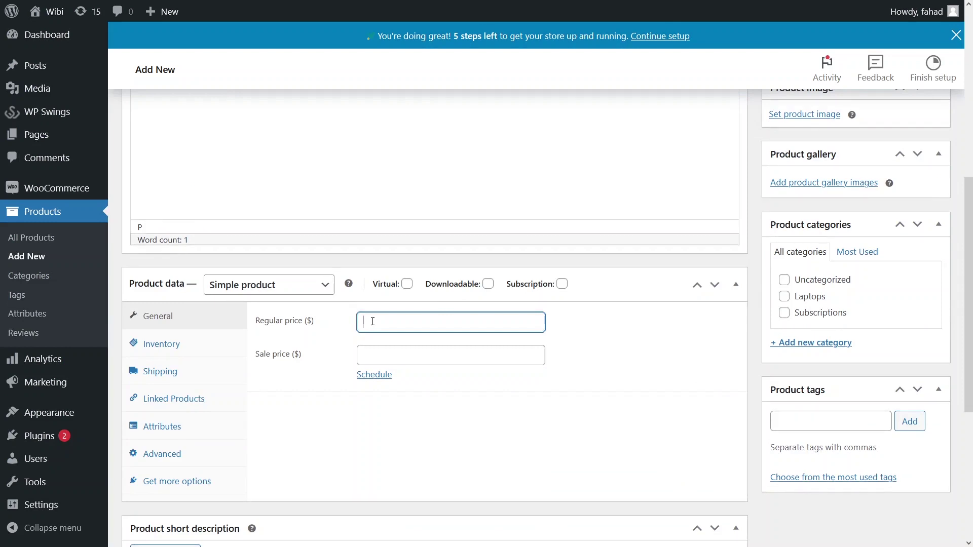
type("50")
left_click(345, 376)
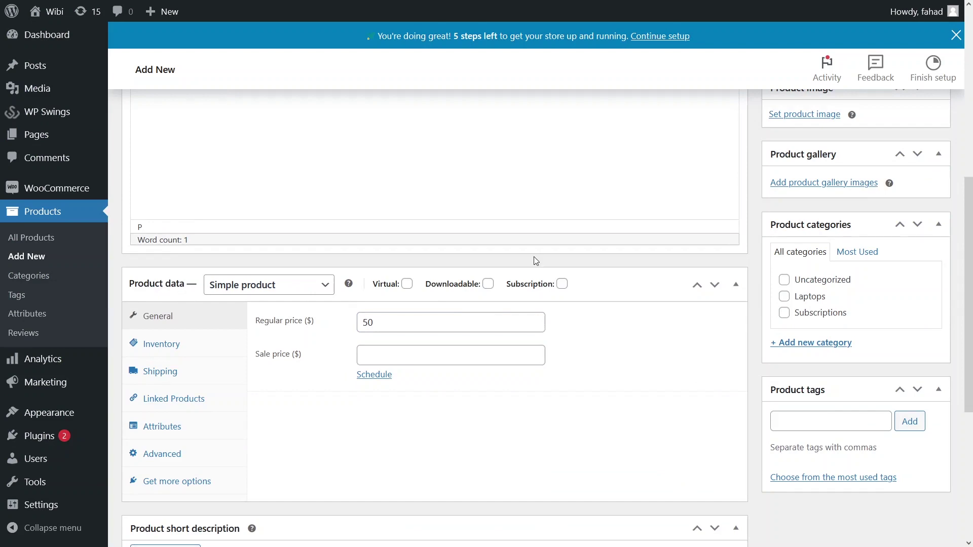
Make SEO Service a subscription billed every 1 month
left_click(561, 285)
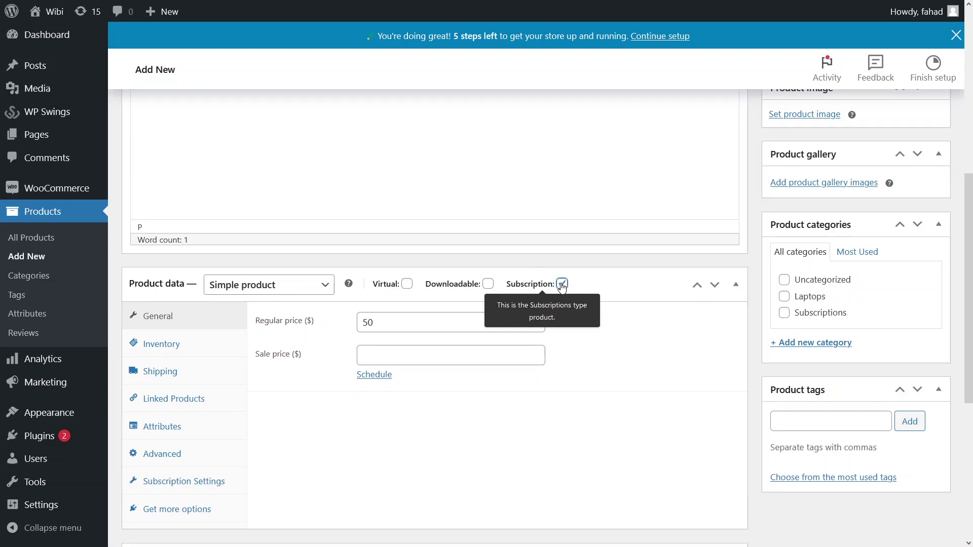
left_click(190, 488)
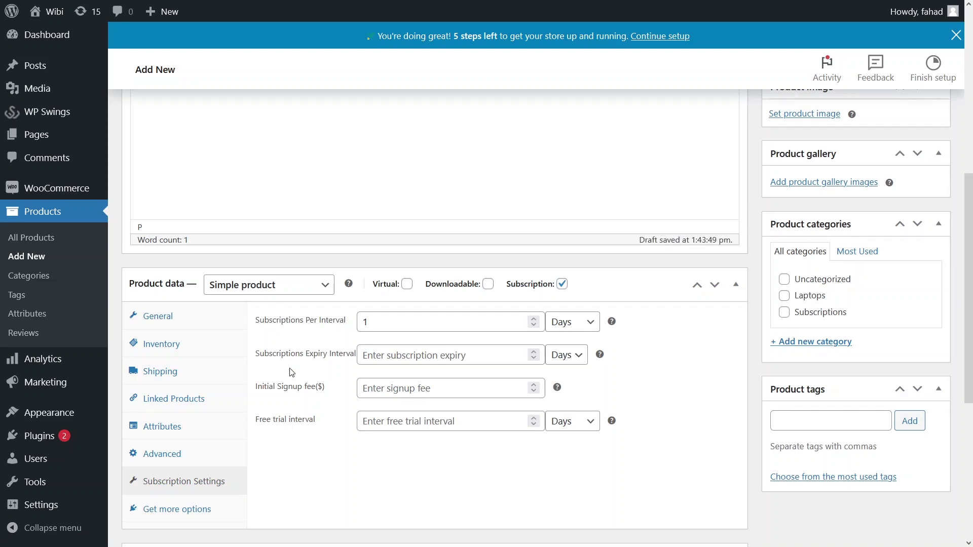
left_click(385, 318)
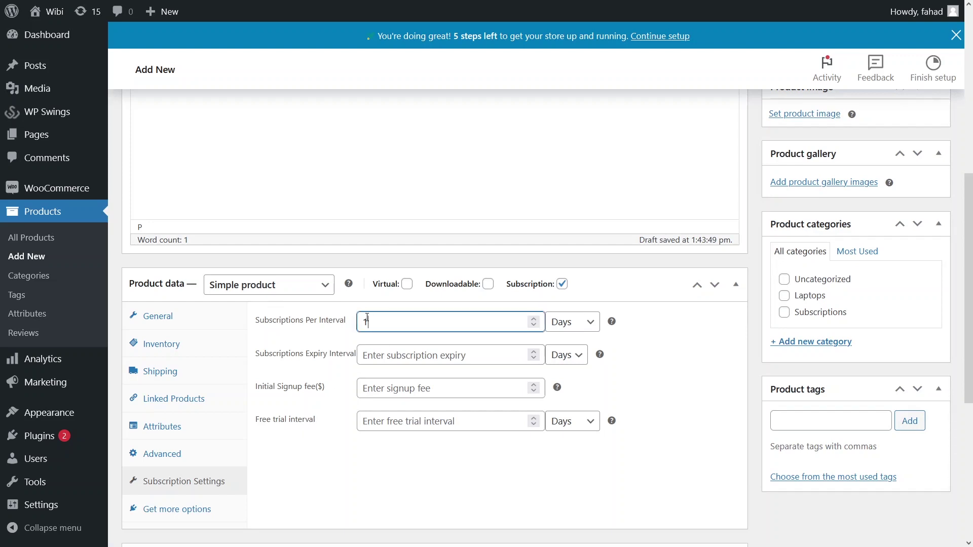
left_click(586, 322)
left_click(565, 384)
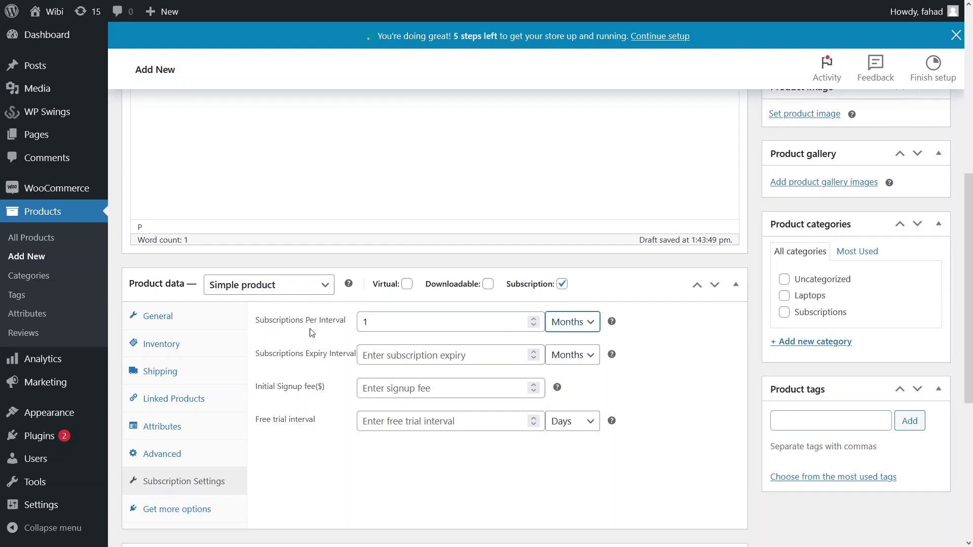
Set the subscription to expire after 12 months and file it under Subscriptions
left_click(499, 359)
type("12")
left_click(644, 373)
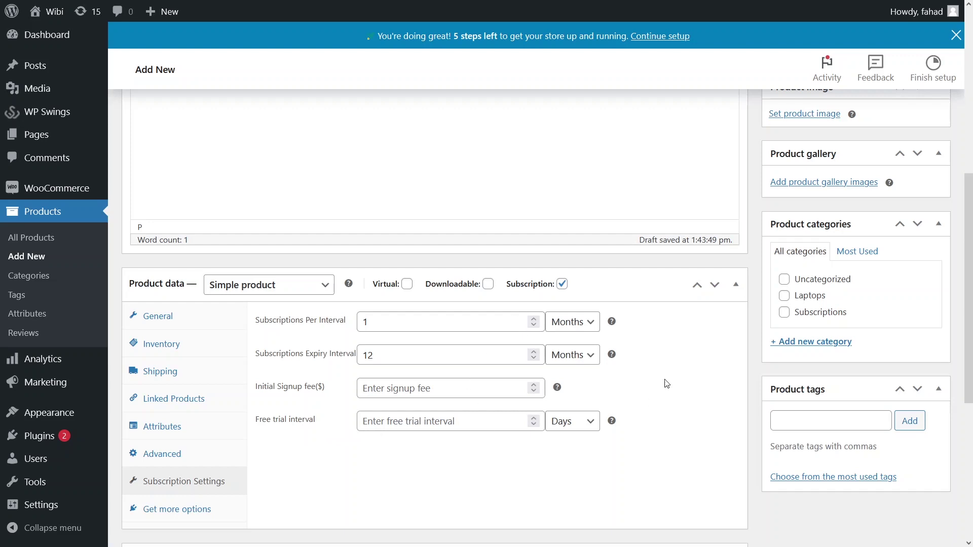
left_click(784, 312)
Set the iPad with keyboard photo as the product image
scroll(672, 383, "down", 4)
scroll(623, 371, "up", 8)
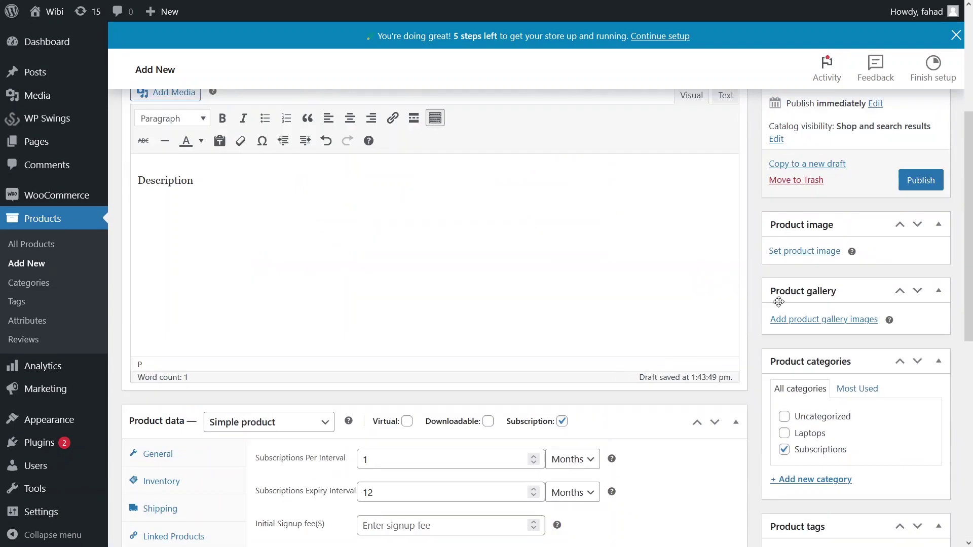
left_click(789, 252)
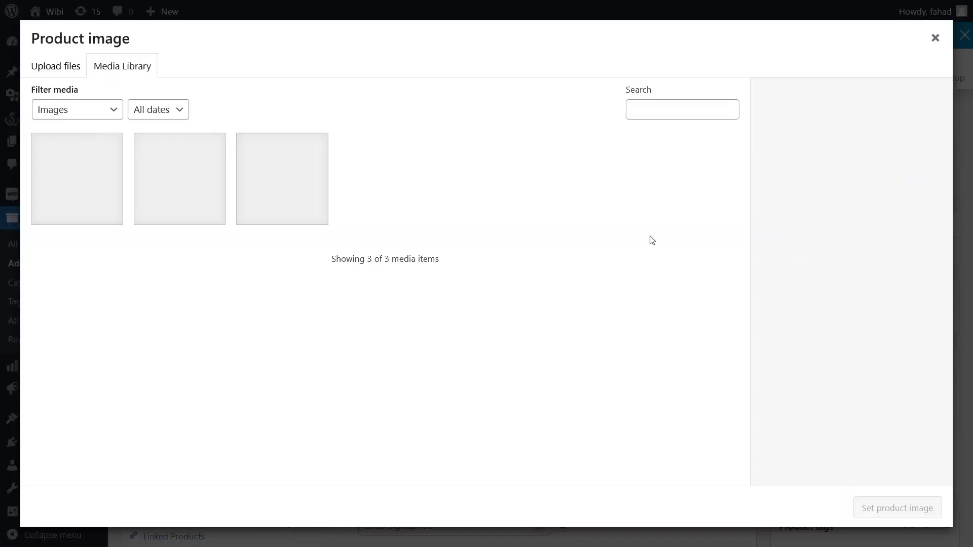
left_click(95, 205)
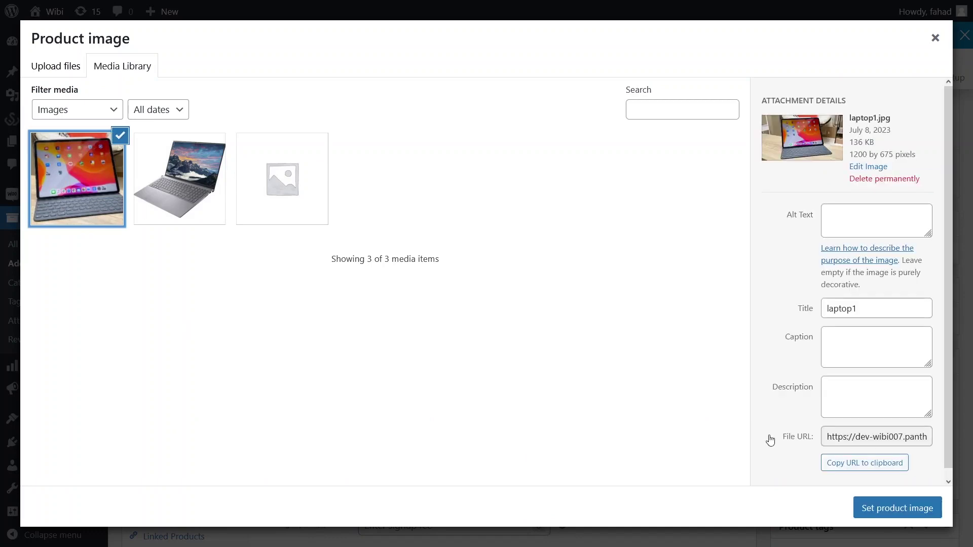
left_click(926, 513)
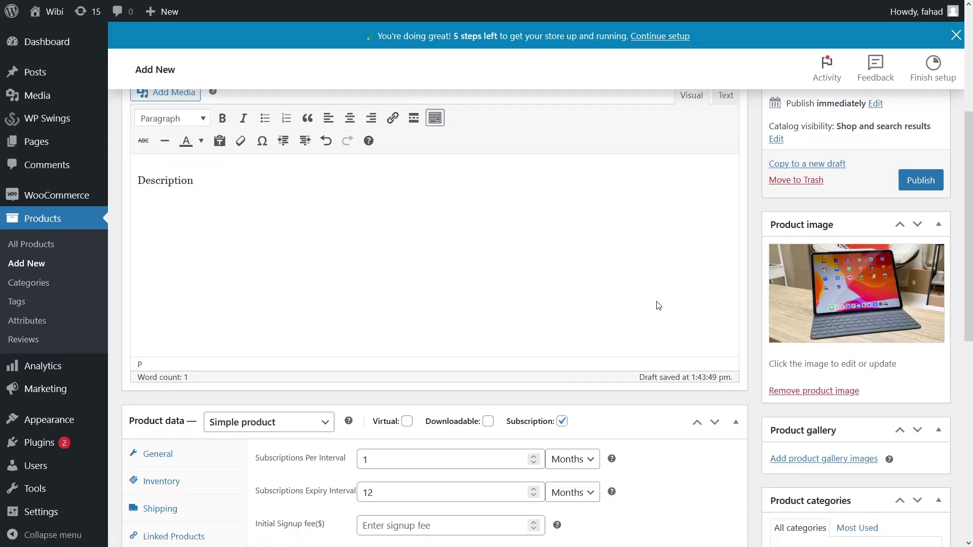
Publish SEO Service and return to the Shop – Wibi page
scroll(557, 341, "up", 2)
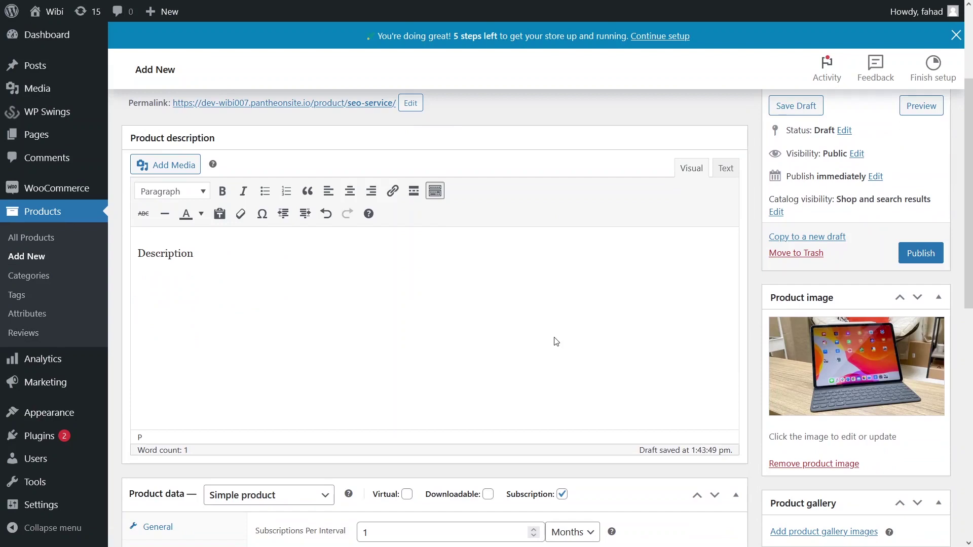
scroll(557, 341, "up", 2)
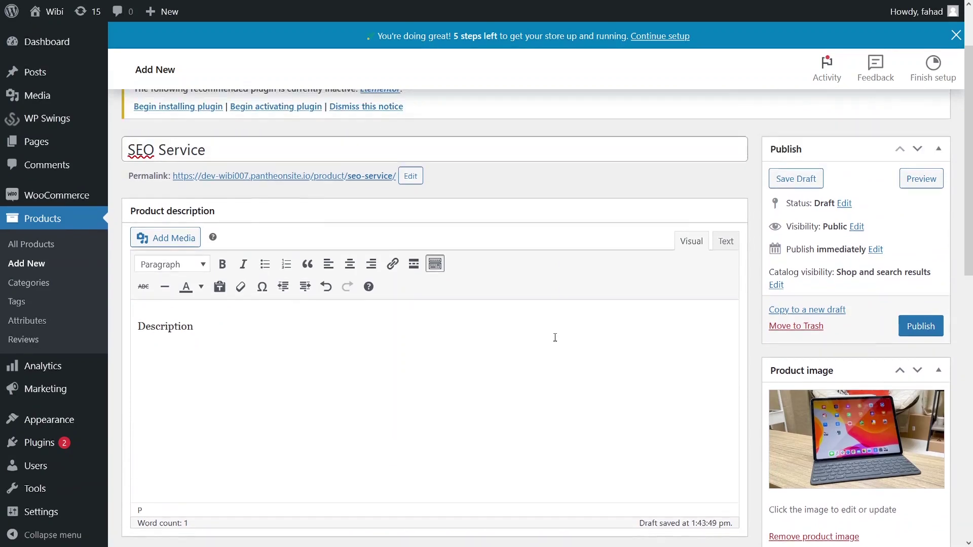
left_click(915, 328)
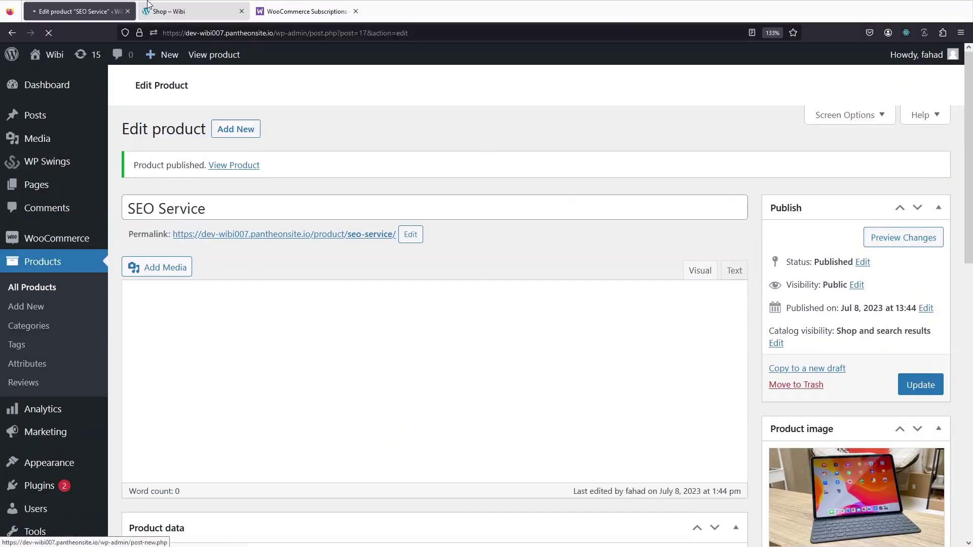
left_click(163, 13)
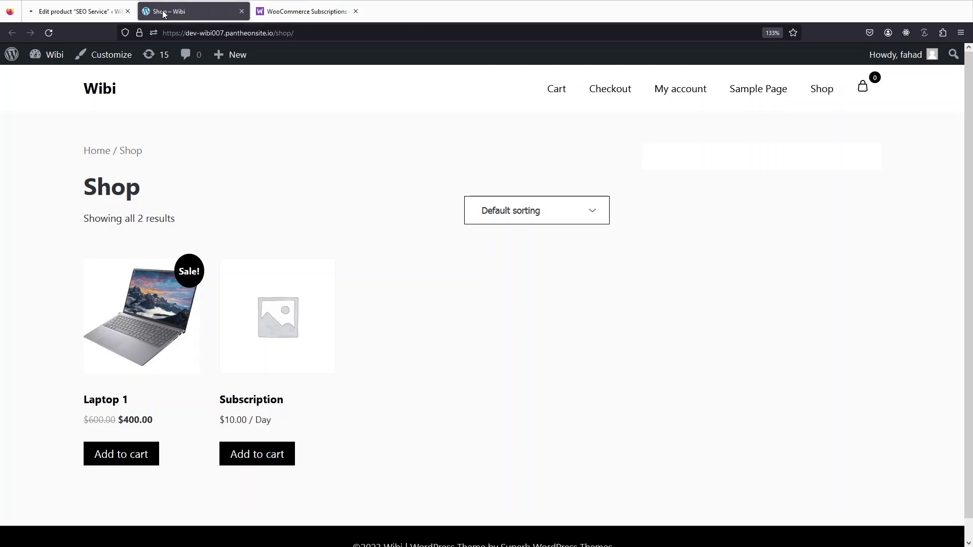
Reload the shop, add SEO Service to the cart, view its page, then open the Cart
key("F5")
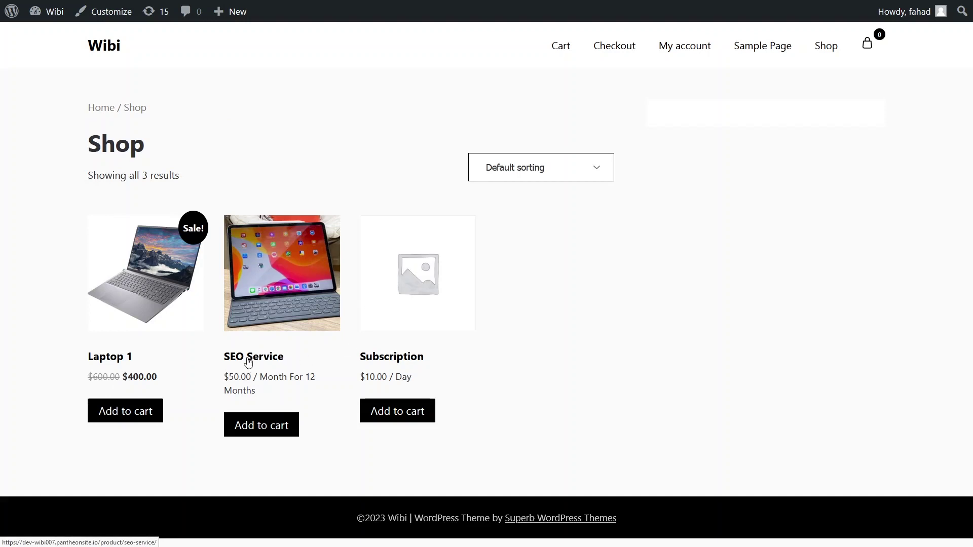
left_click(262, 428)
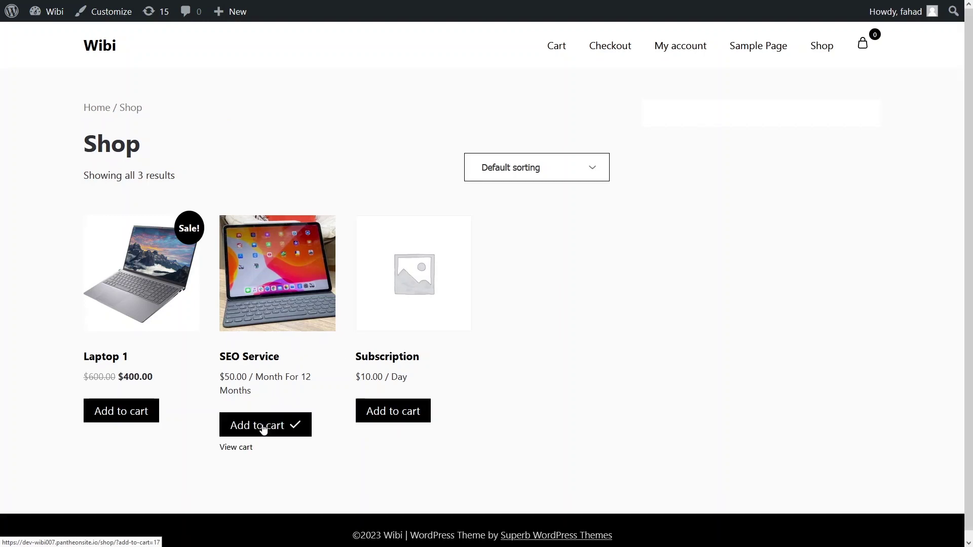
left_click(247, 359)
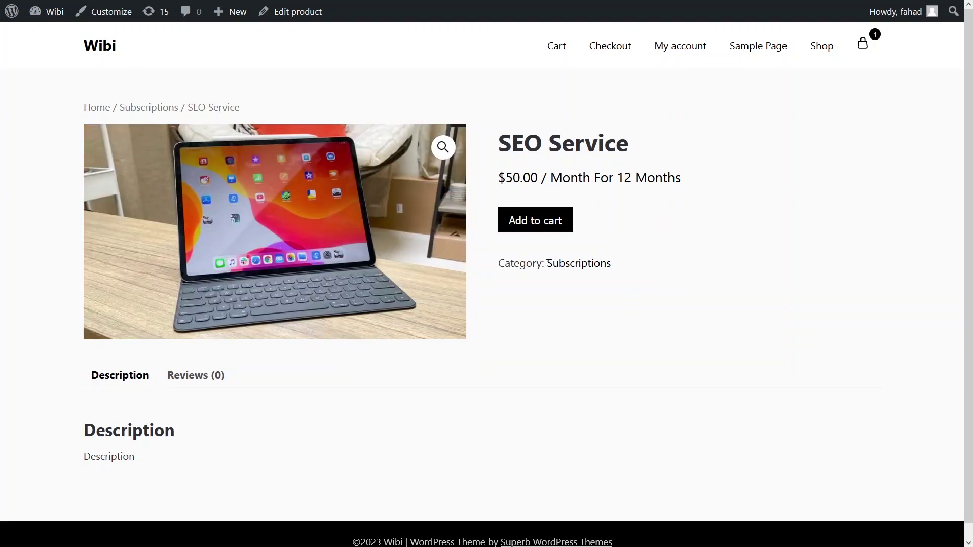
mouse_move(867, 57)
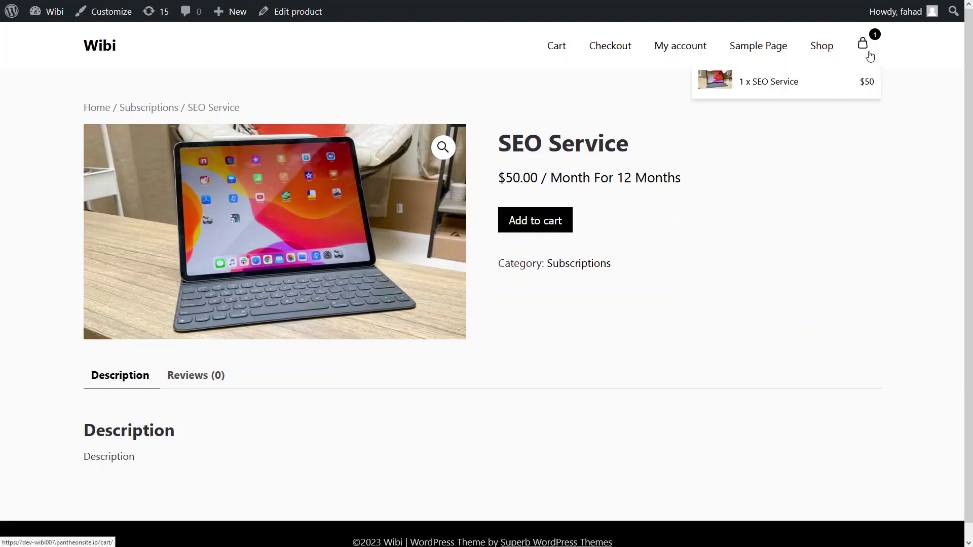
left_click(870, 56)
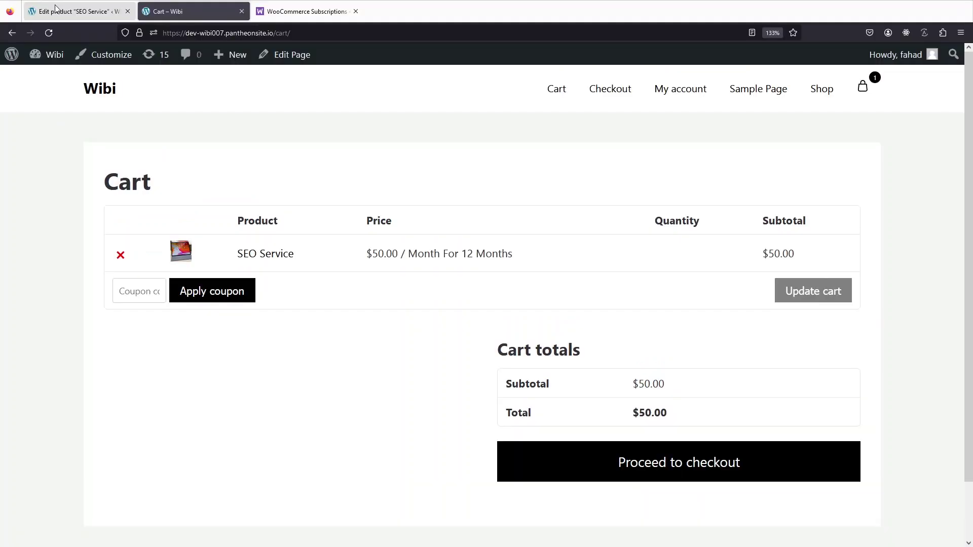
Go to Installed Plugins and open the GO PRO page for Subscriptions For WooCommerce
left_click(56, 9)
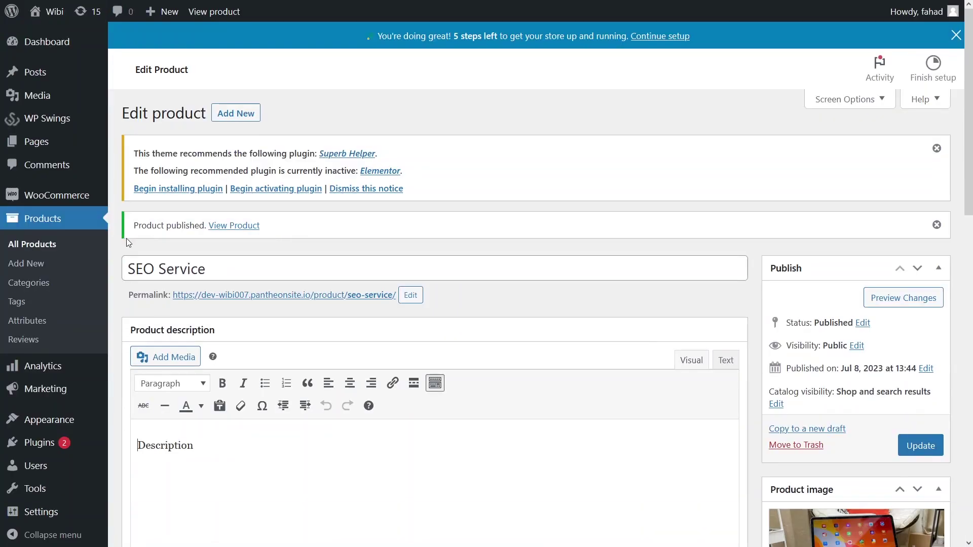
scroll(77, 306, "down", 3)
mouse_move(15, 439)
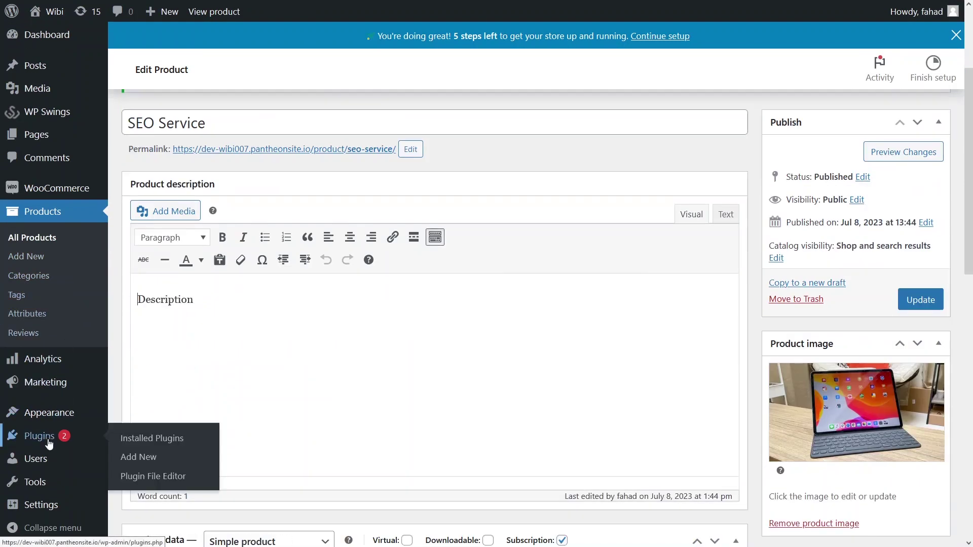
left_click(159, 445)
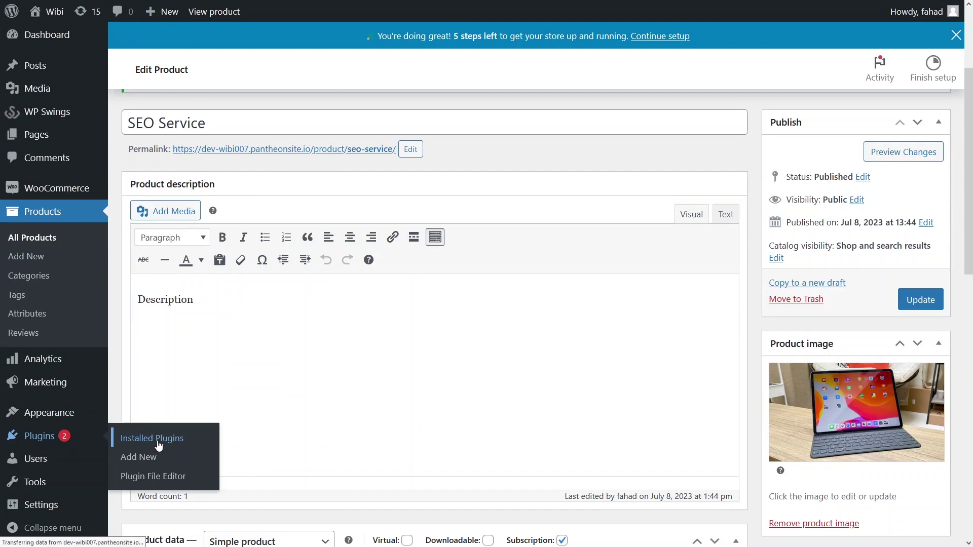
scroll(336, 250, "down", 5)
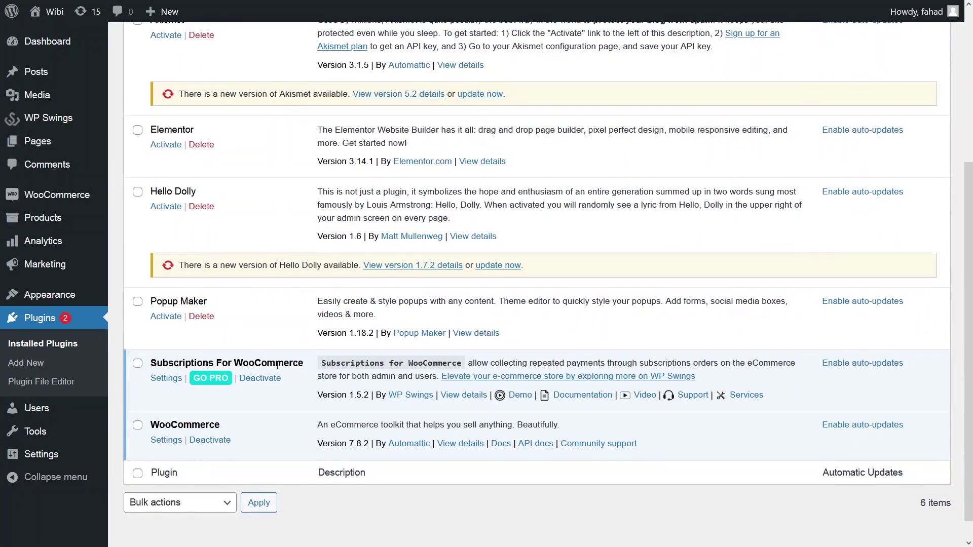
left_click(207, 383)
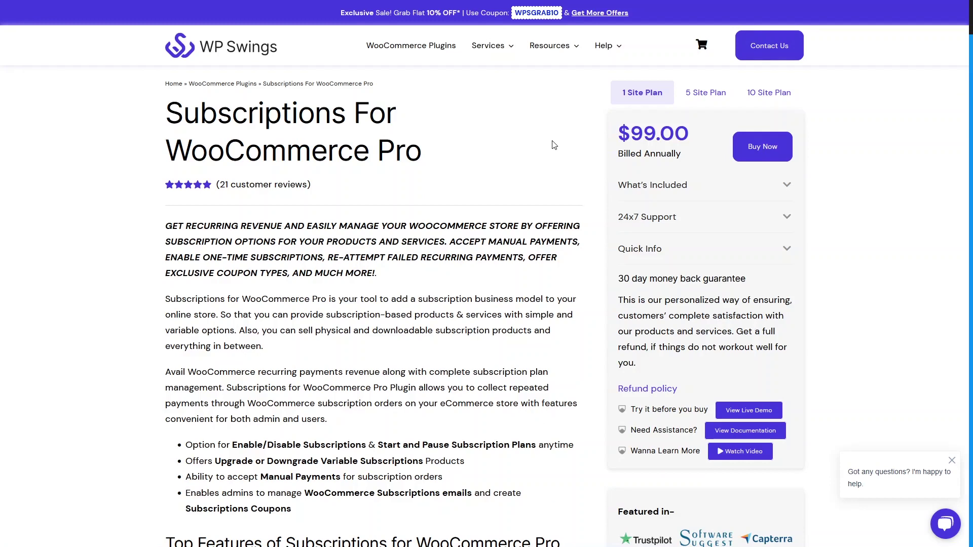
Highlight the Pro plan's $99.00 price, compare it with WooCommerce.com's $239 annual extension, and scroll to Top Features
left_click_drag(693, 135, 619, 140)
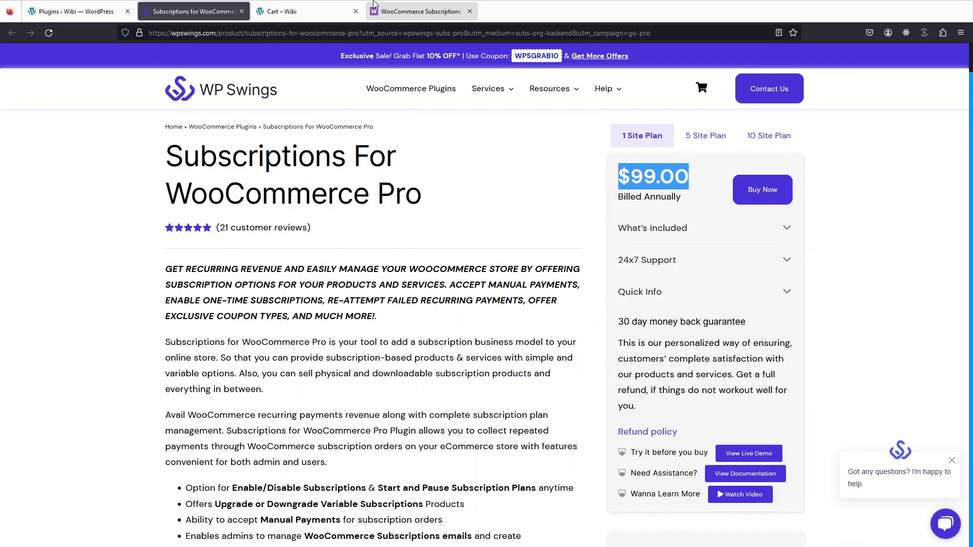
left_click(389, 7)
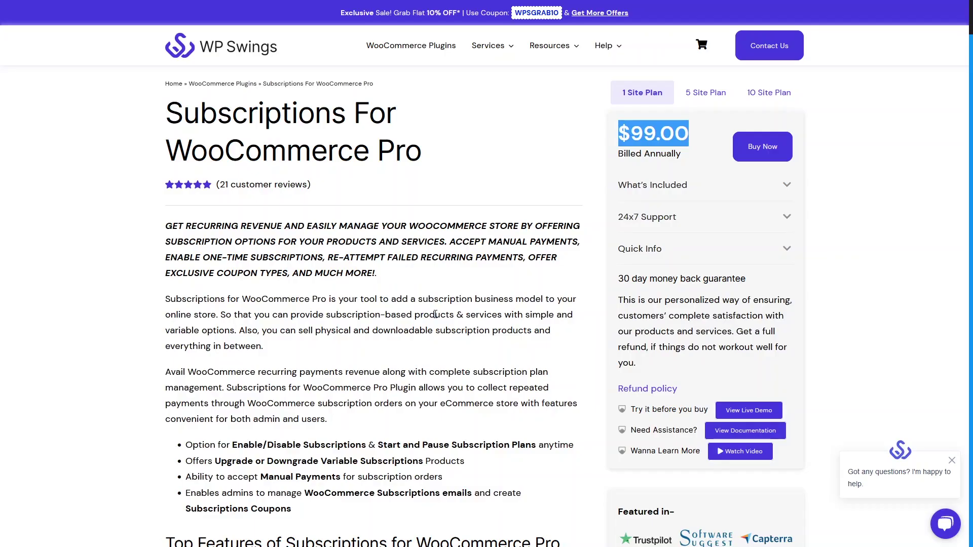
scroll(435, 314, "down", 10)
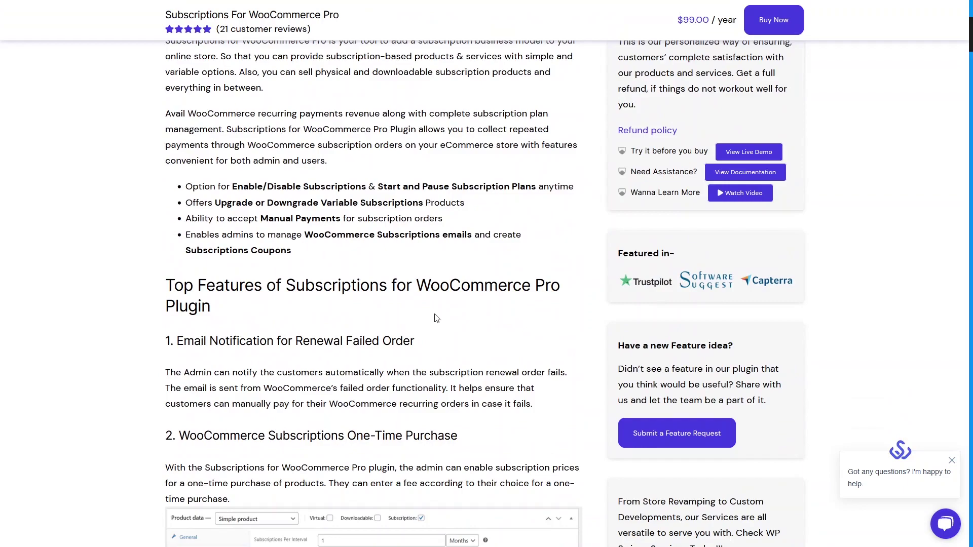